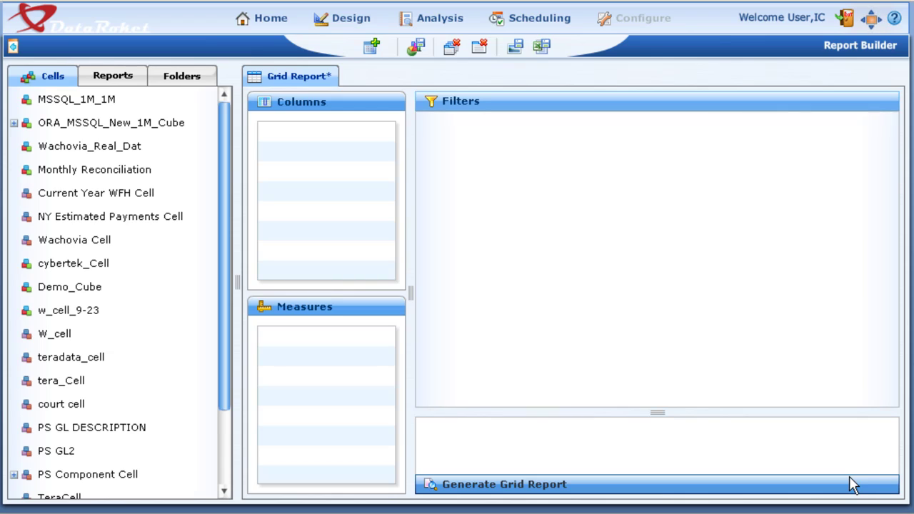
Create a new tree view report.
left_click(343, 21)
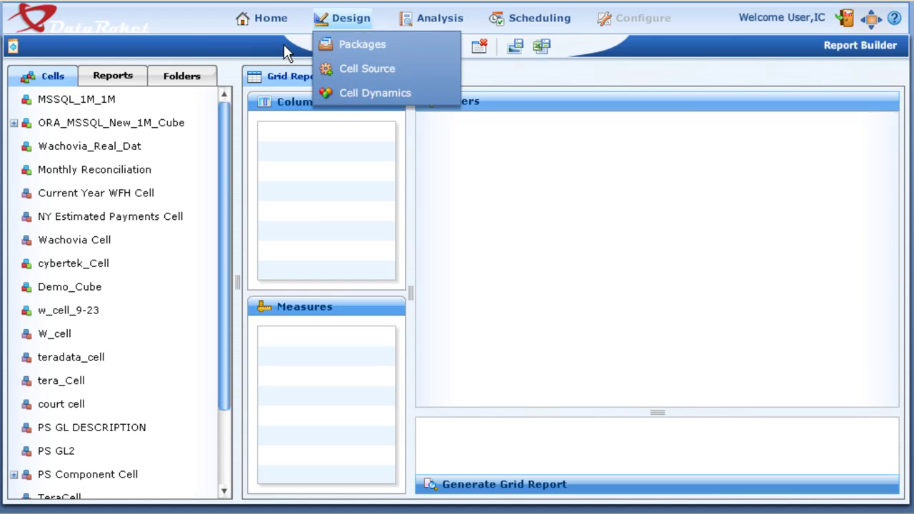
left_click(371, 49)
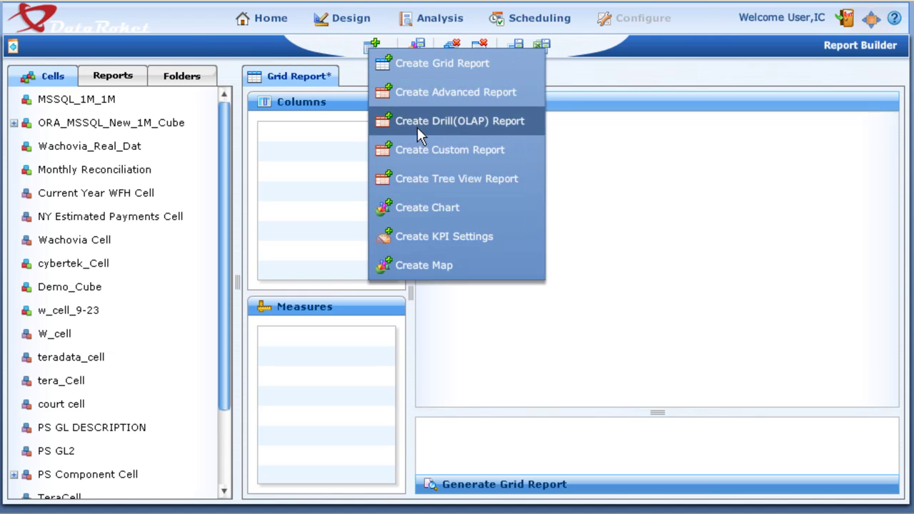
left_click(418, 179)
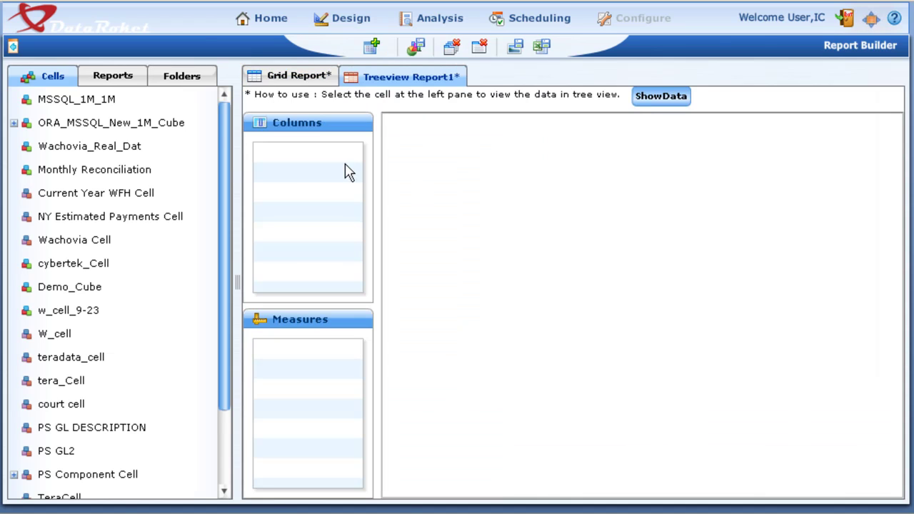
Add ACCOUNTNAME, QUANTITY, Description and TradeDate from ORA_MSSQL_New_1M_Cube as tree columns and display the data.
left_click(13, 124)
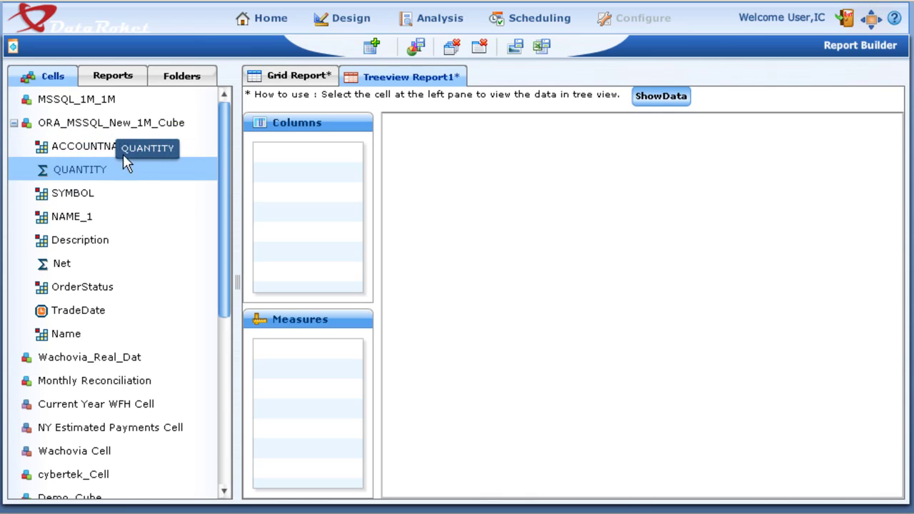
left_click_drag(119, 149, 336, 164)
left_click_drag(112, 173, 323, 171)
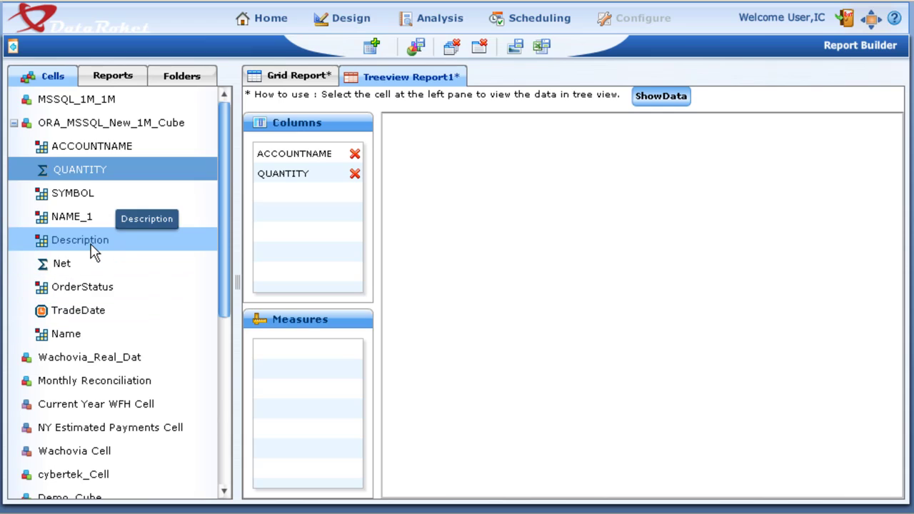
left_click_drag(91, 246, 336, 196)
left_click_drag(76, 310, 285, 238)
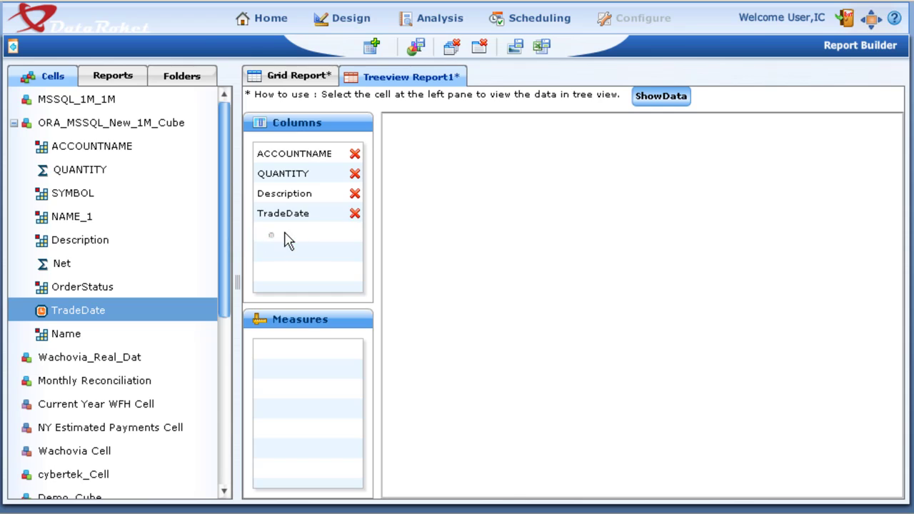
left_click(657, 107)
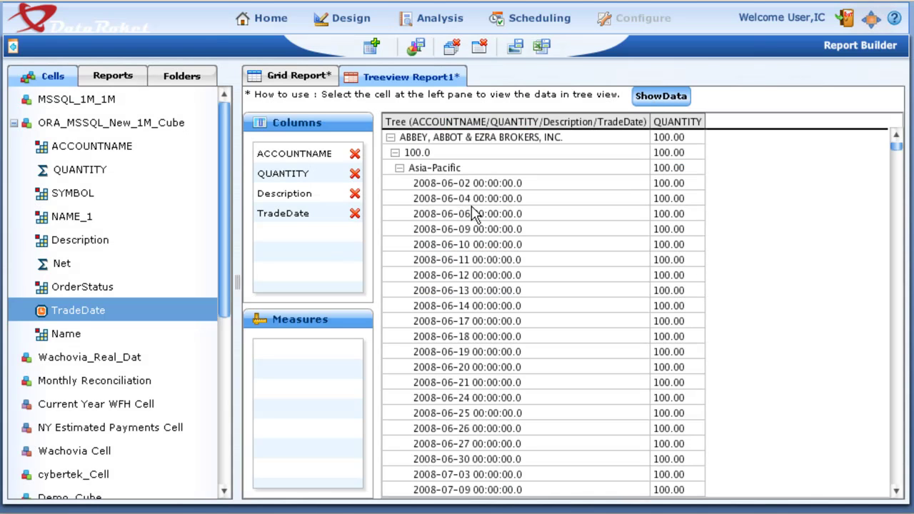
Collapse Asia-Pacific, Europe and North America under quantity 100.0 and Asia-Pacific under 105.0, and look further down the tree.
left_click(401, 169)
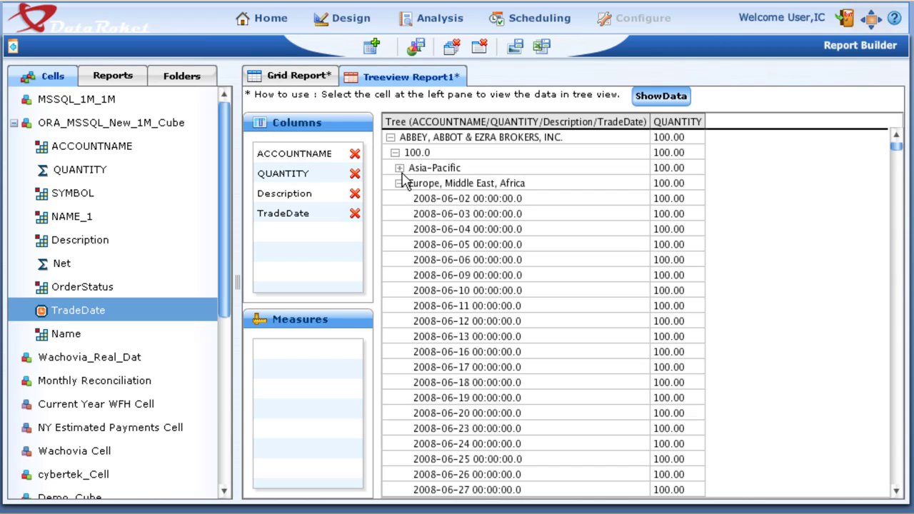
left_click(399, 184)
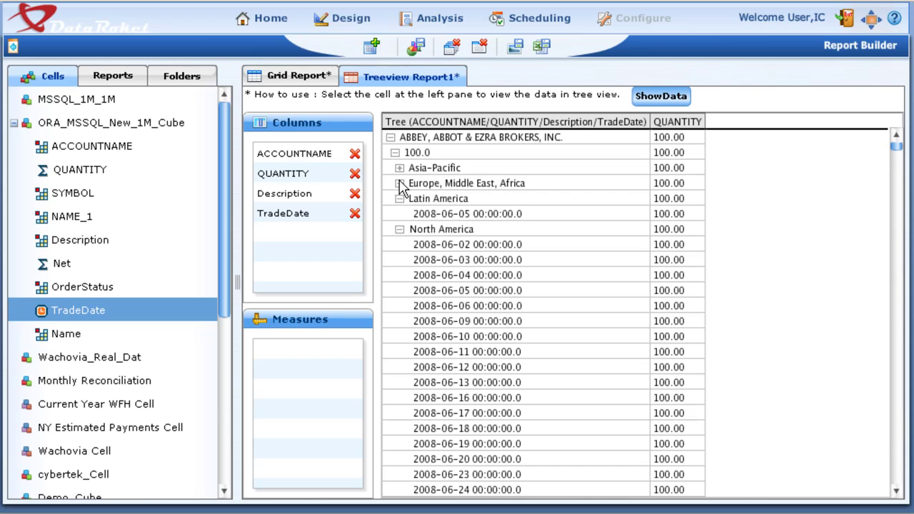
left_click(400, 229)
left_click(400, 260)
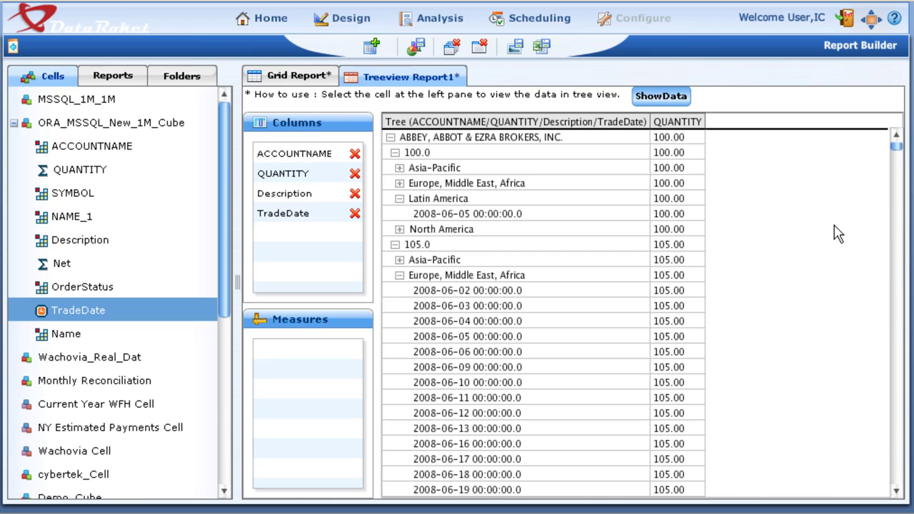
mouse_move(897, 155)
left_mouse_down()
mouse_move(882, 282)
mouse_move(884, 368)
mouse_move(874, 402)
mouse_move(878, 495)
mouse_move(886, 155)
left_mouse_up()
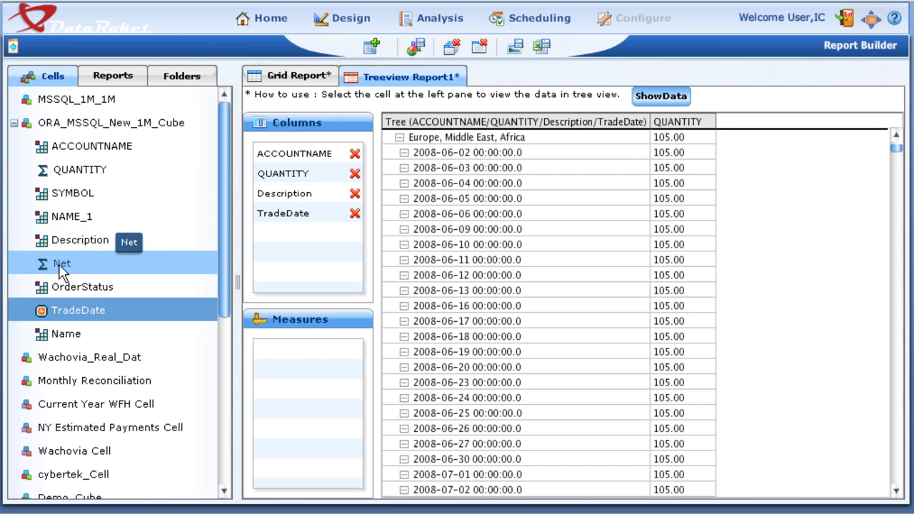
Add Net as a sum measure and Name as a fifth tree column, regenerating the tree data for each.
left_click_drag(65, 266, 320, 372)
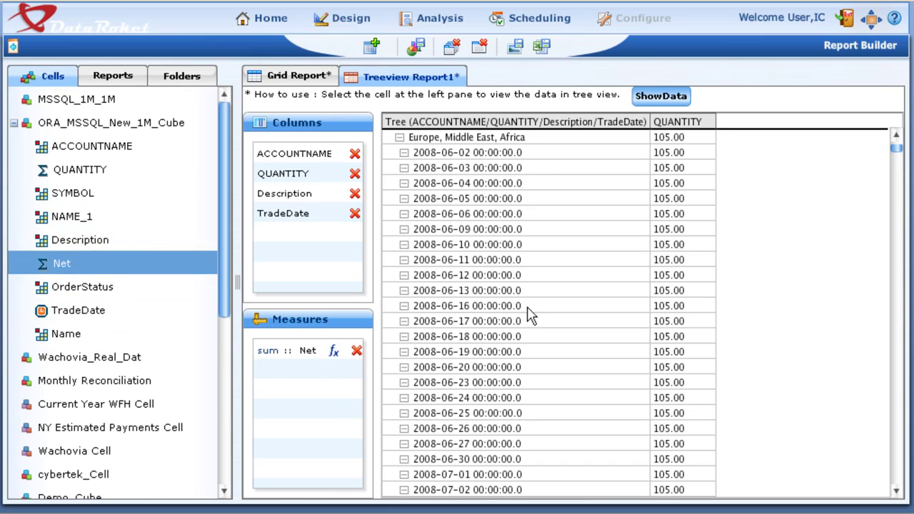
left_click(670, 102)
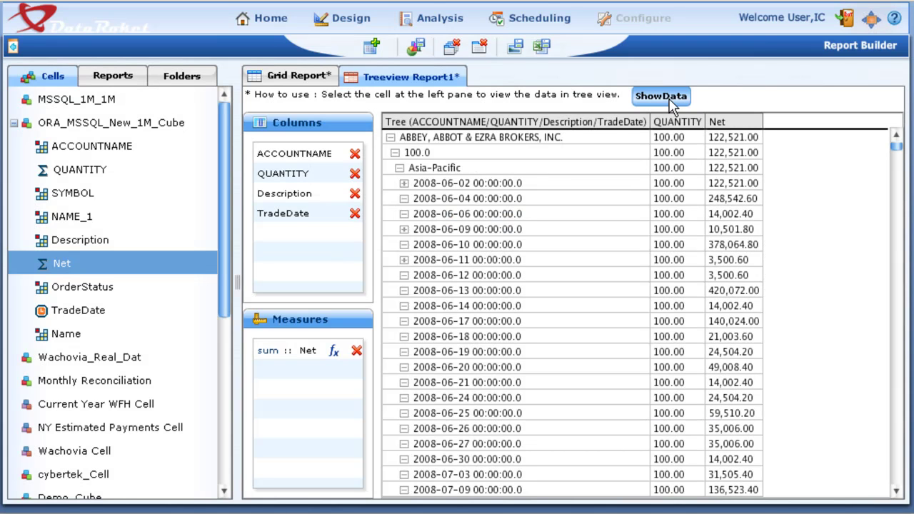
left_click_drag(59, 335, 289, 233)
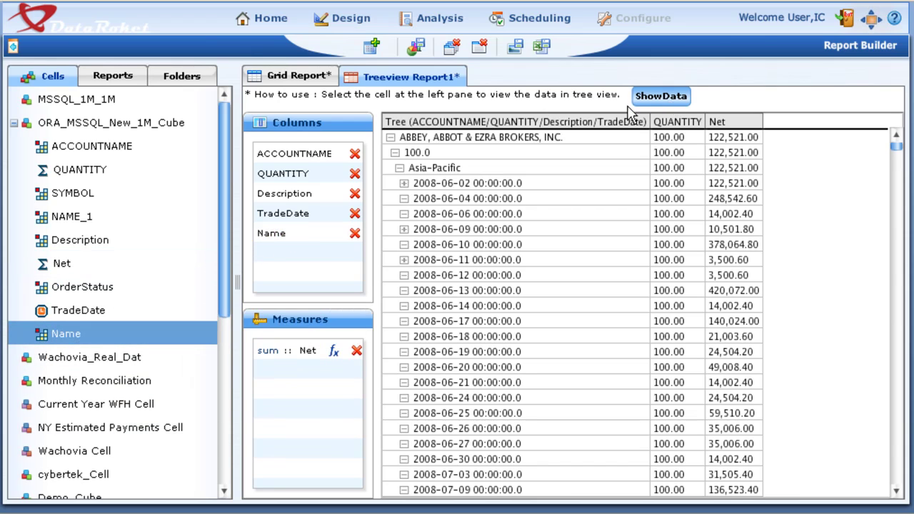
left_click(664, 100)
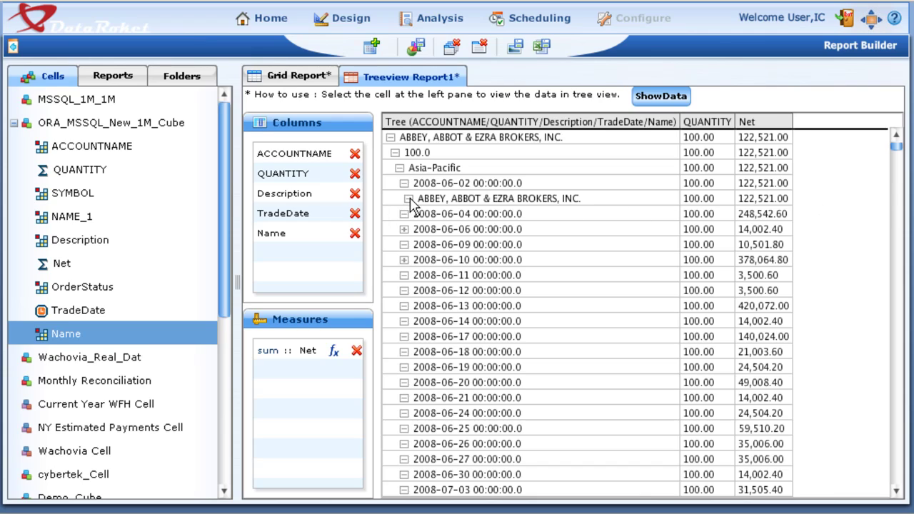
Collapse the first two broker accounts and the first trade date under the third account's quantity 1000.0.
left_click(391, 137)
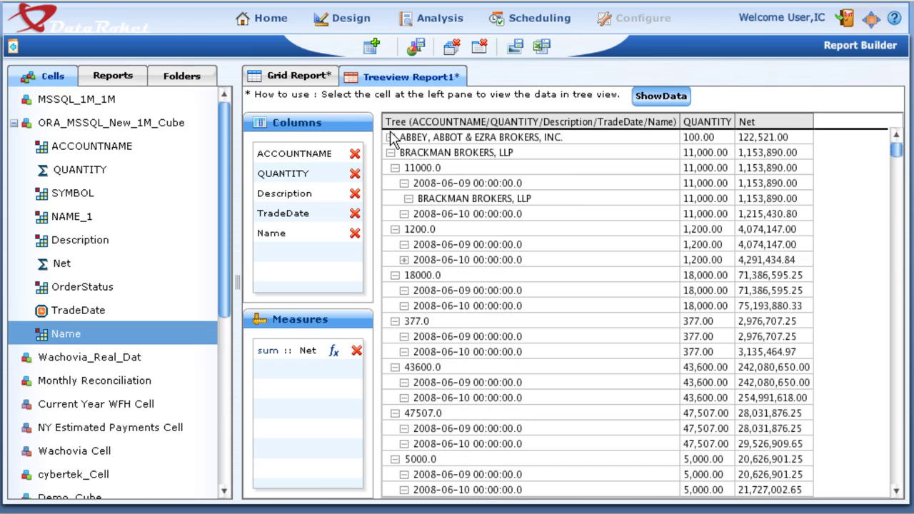
left_click(390, 152)
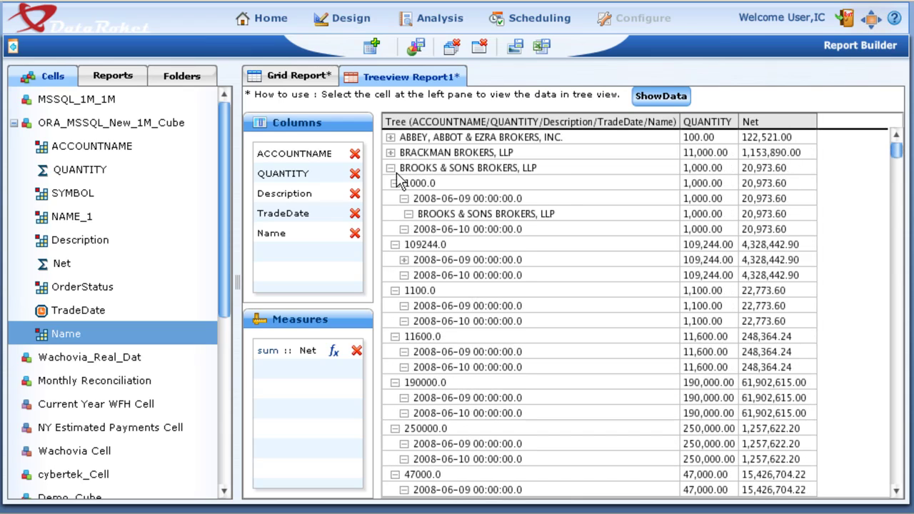
left_click(405, 199)
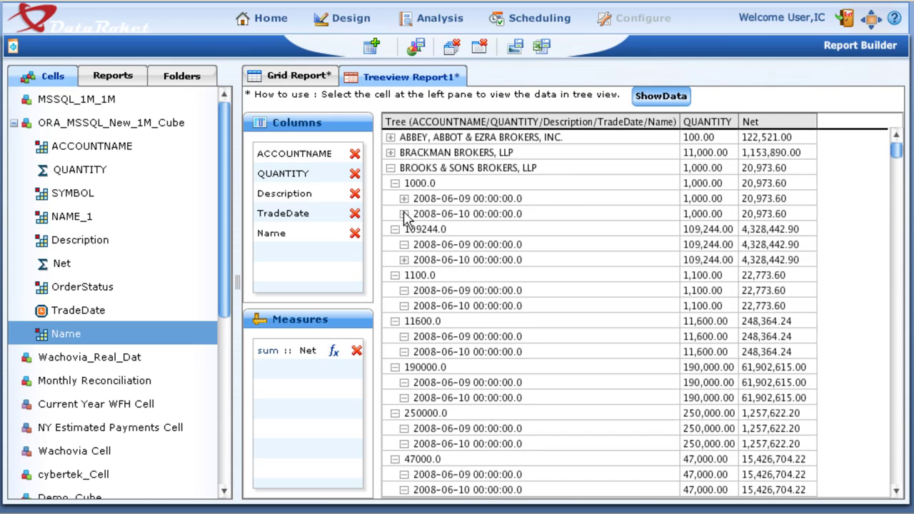
Close the tree view report and collapse the field list of ORA_MSSQL_New_1M_Cube.
left_click(479, 47)
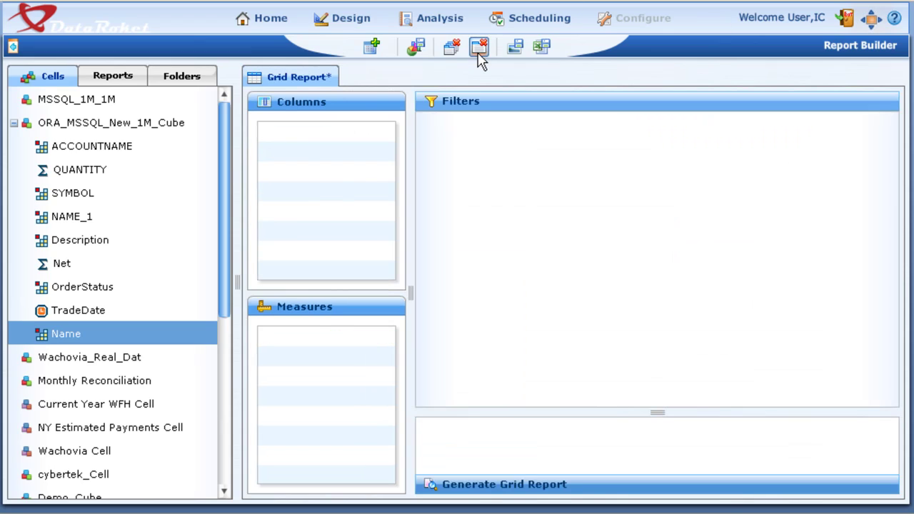
left_click(20, 128)
left_click(17, 126)
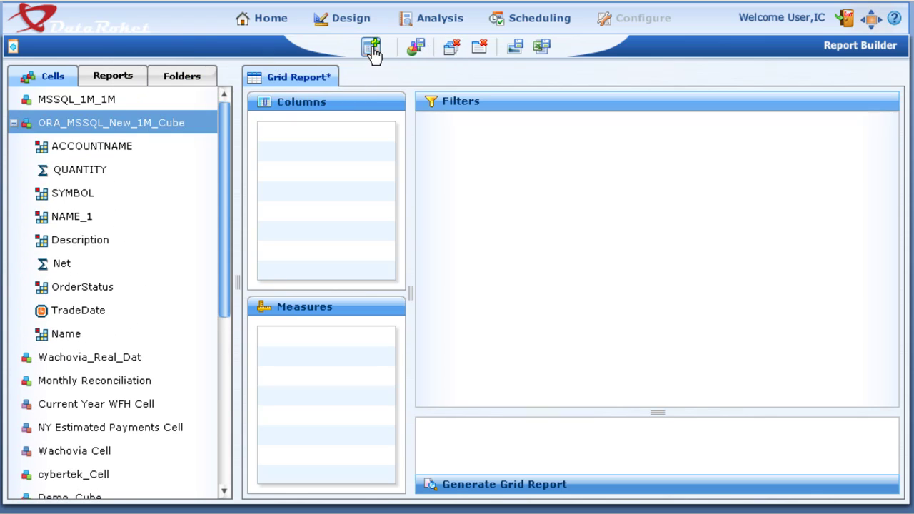
left_click(16, 124)
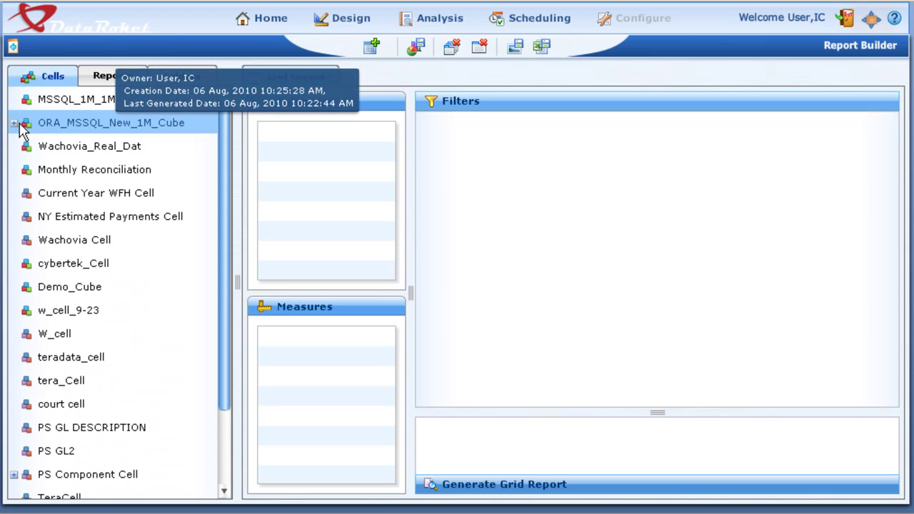
Expand the fields of PS Component Cell, widen the cell list and create a new grid report.
scroll(219, 364, "down", 2)
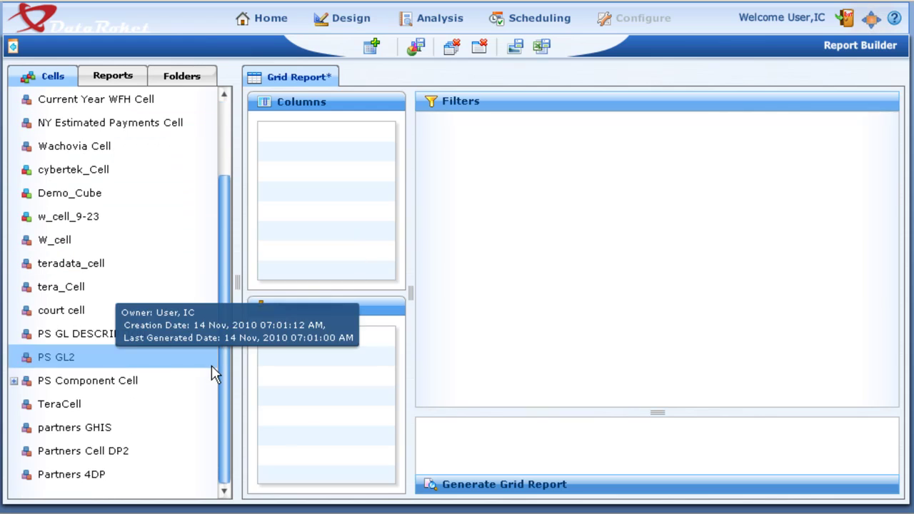
left_click(14, 381)
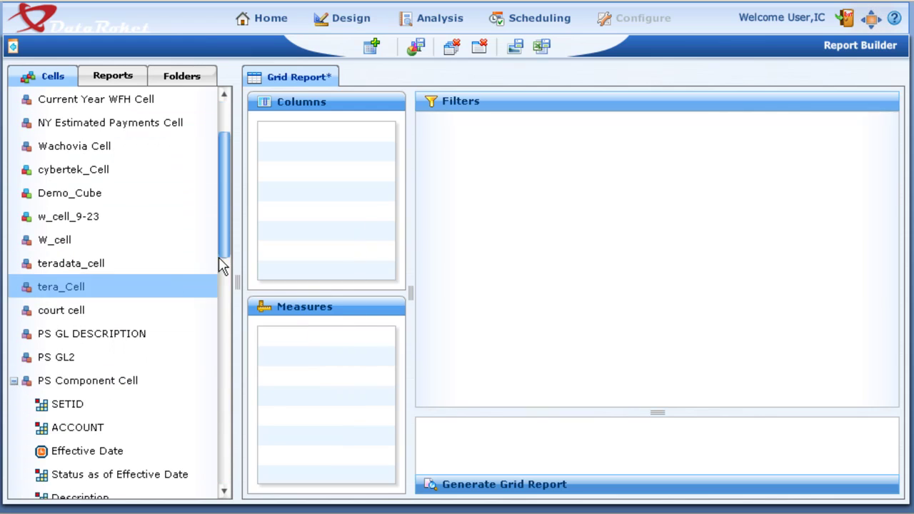
left_click_drag(225, 221, 306, 286)
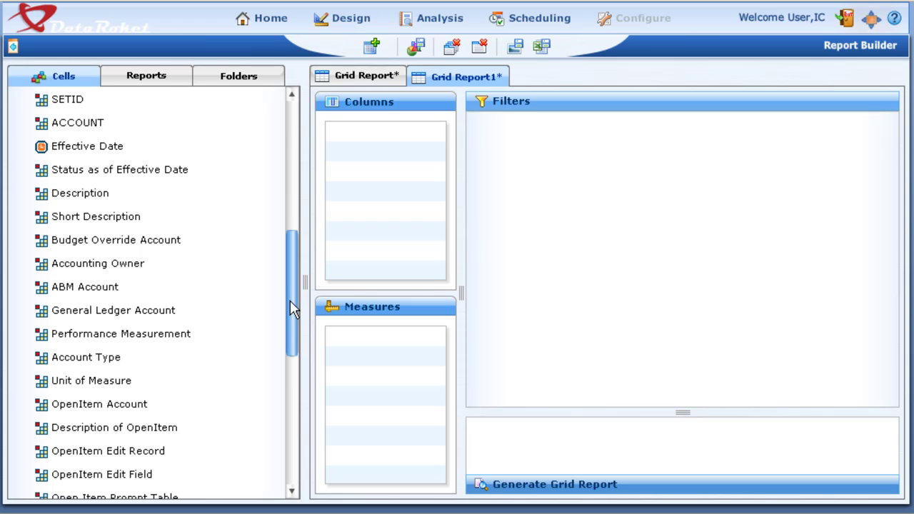
Add ACCOUNT, Effective Date, Status as of Effective Date, OpenItem Edit Field, Reconcile Currency and Physical Nature as columns and generate the grid report.
left_click_drag(290, 300, 291, 295)
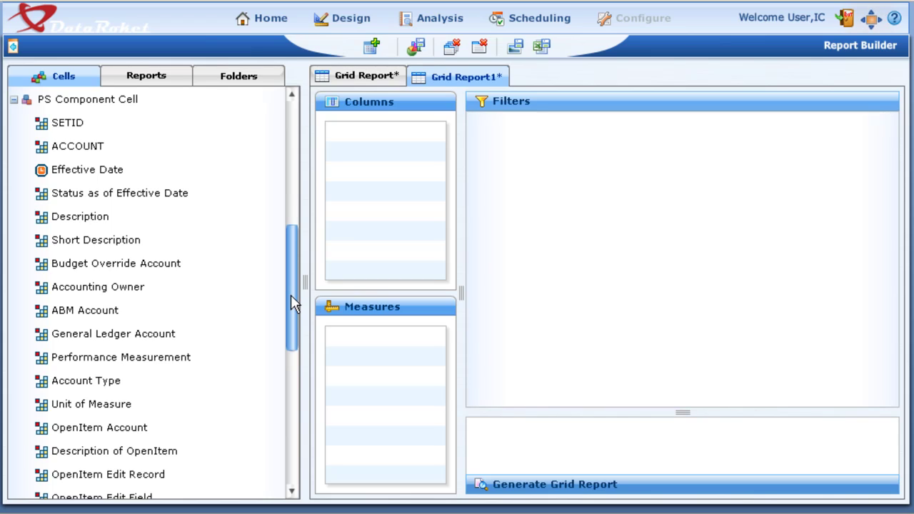
left_click_drag(291, 295, 290, 277)
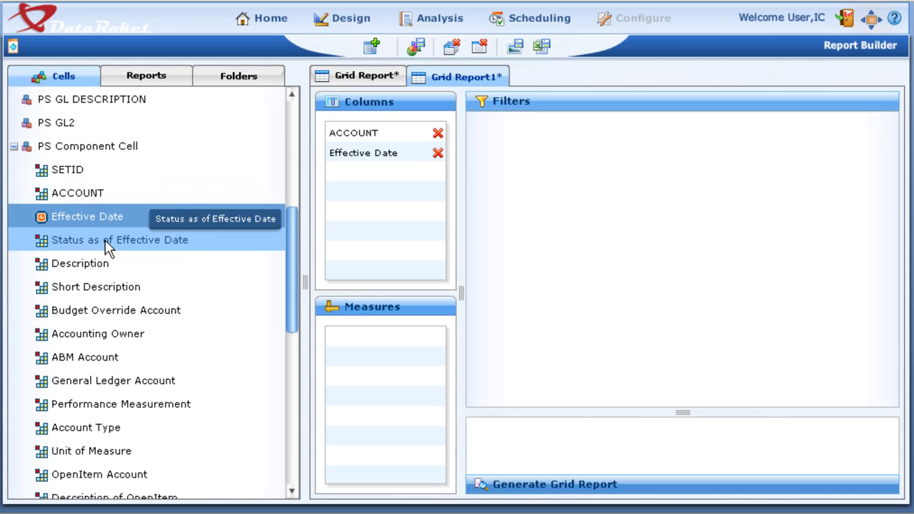
left_click_drag(79, 243, 351, 239)
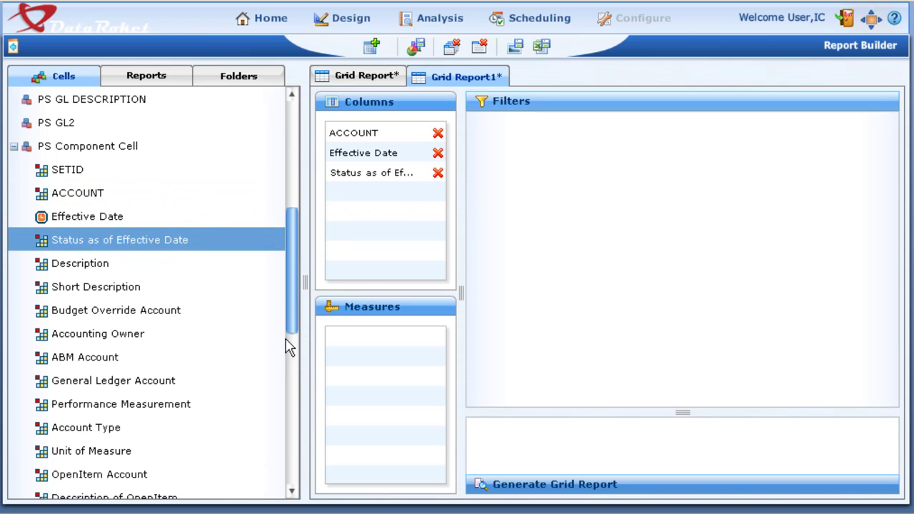
scroll(288, 357, "down", 4)
left_click_drag(169, 263, 392, 207)
left_click_drag(92, 315, 172, 300)
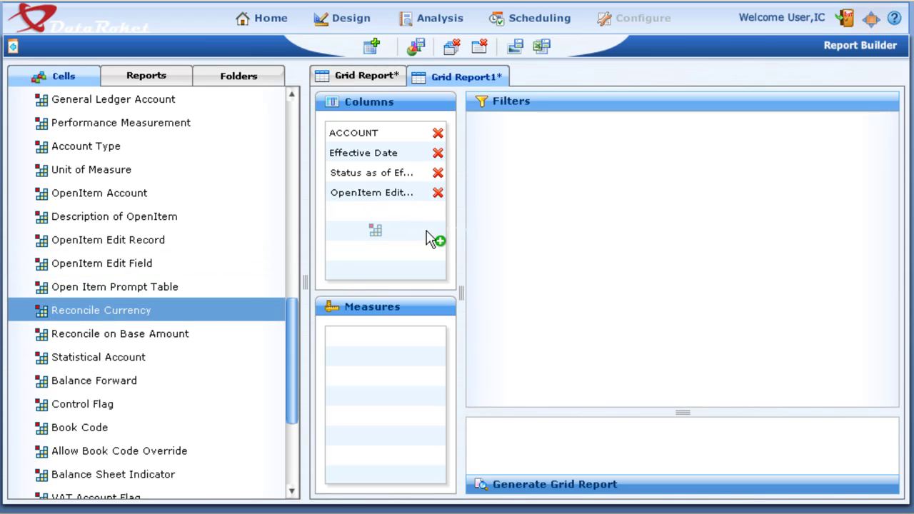
left_click_drag(432, 240, 432, 240)
left_click_drag(175, 336, 478, 257)
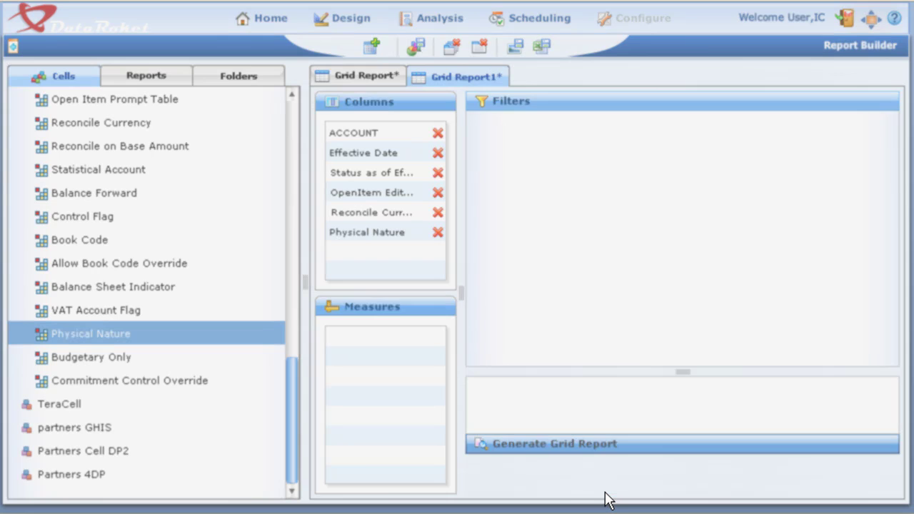
left_click(606, 485)
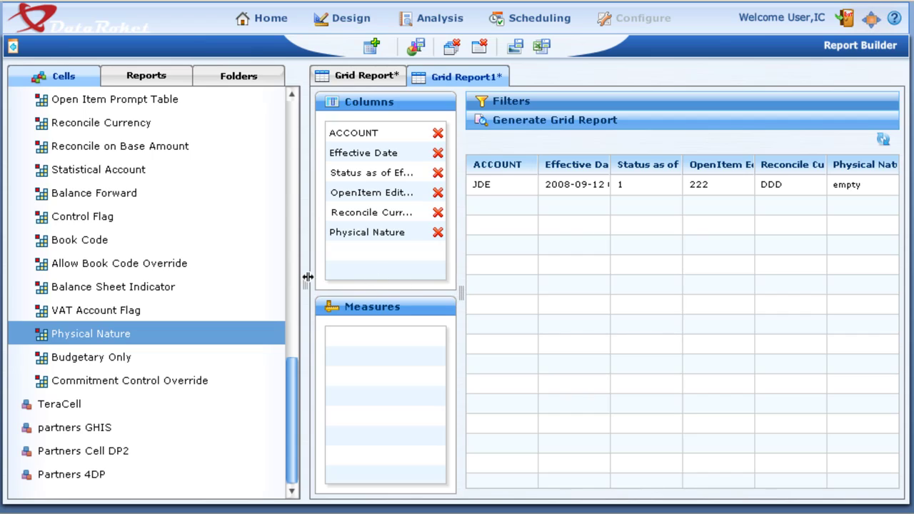
Widen the cell list, add Accounting Owner, ABM Account and Unit of Measure as columns, and refresh the grid report.
left_click_drag(308, 277, 387, 270)
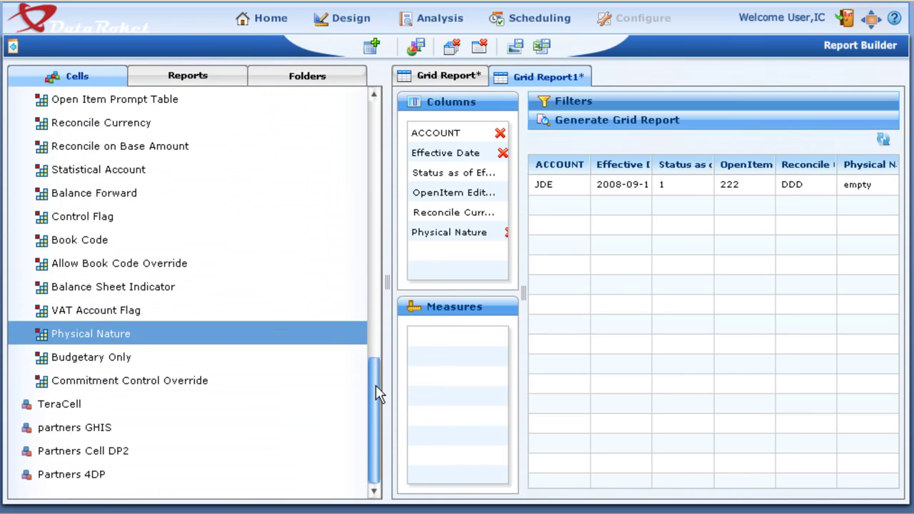
left_click_drag(376, 389, 350, 255)
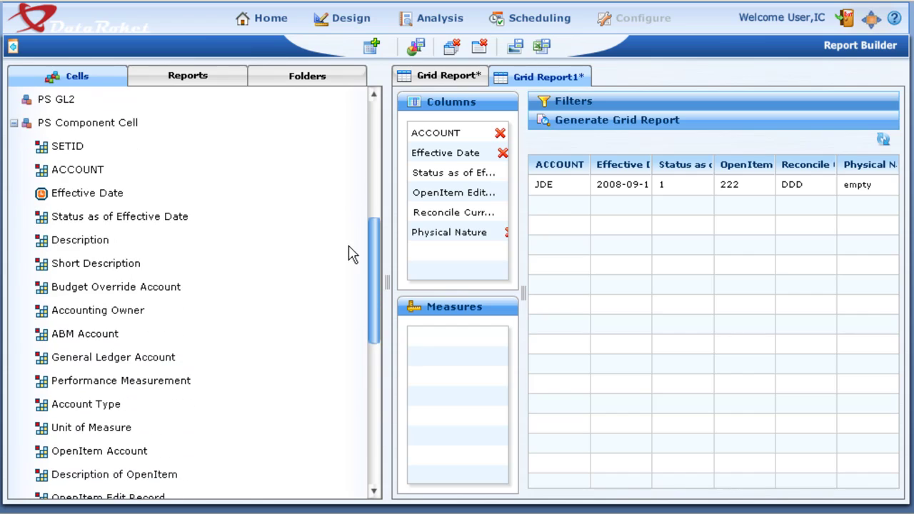
left_click_drag(147, 320, 537, 270)
left_click_drag(75, 312, 503, 259)
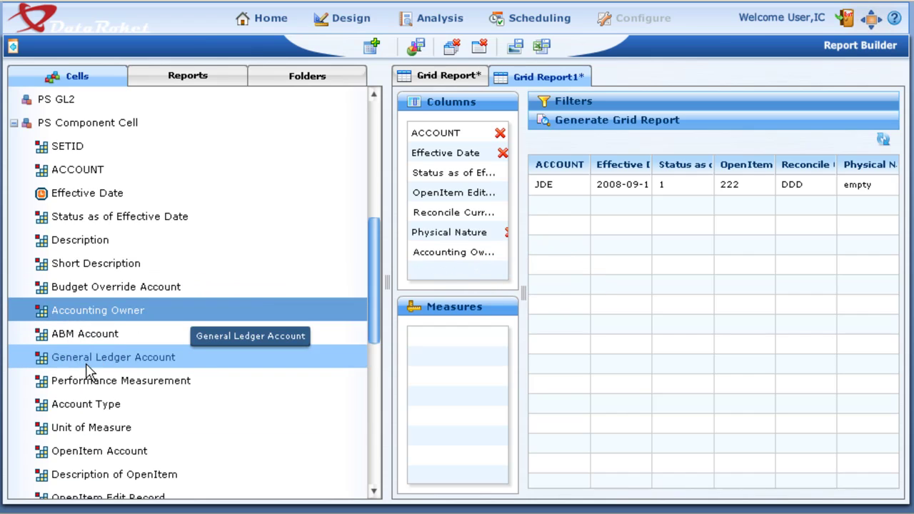
left_click_drag(86, 336, 480, 279)
left_click_drag(102, 429, 508, 255)
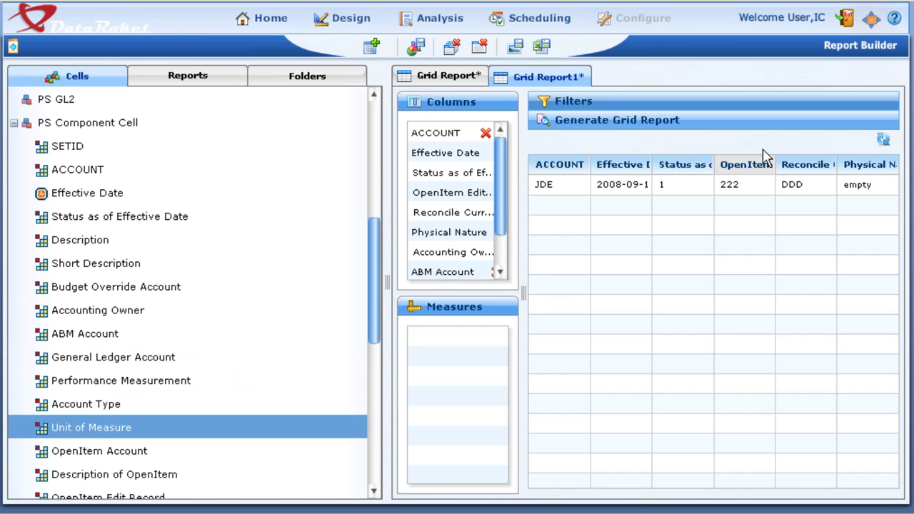
left_click(883, 141)
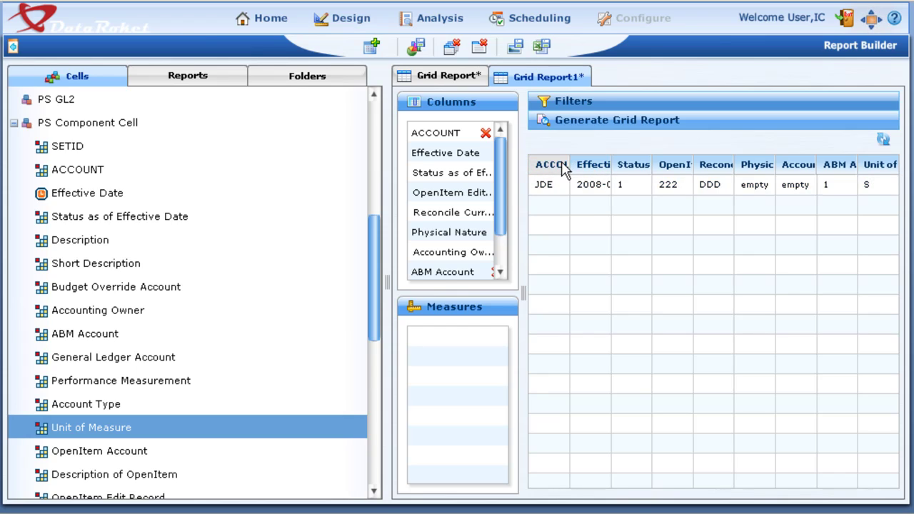
Widen the ACCOUNT column in the results grid and close the grid report.
left_click_drag(571, 164, 651, 175)
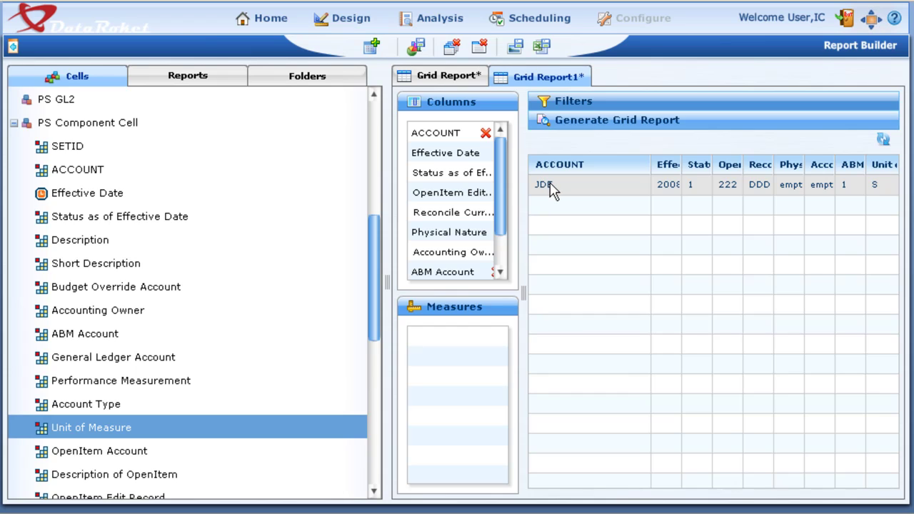
left_click(480, 48)
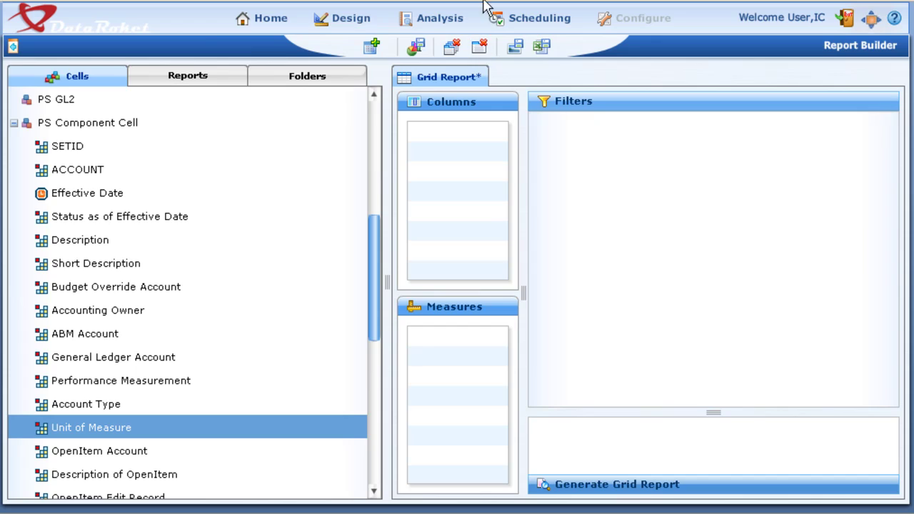
left_click(481, 50)
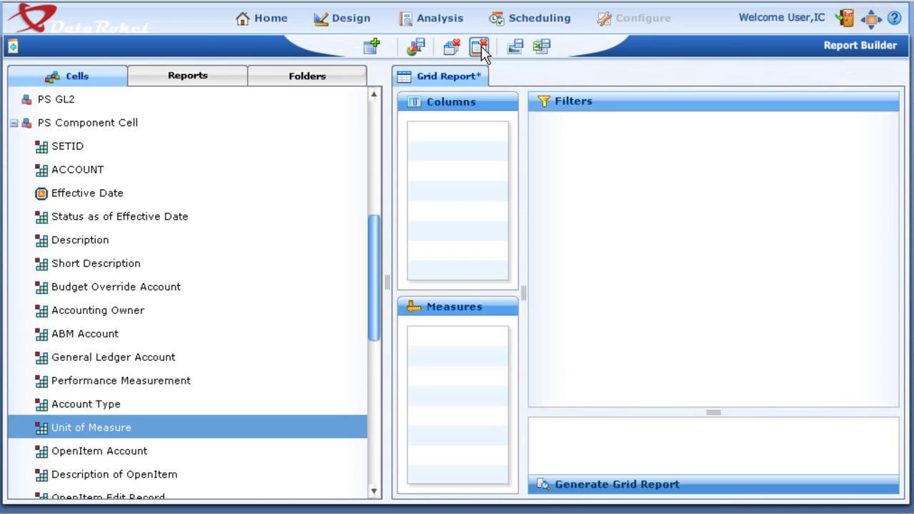